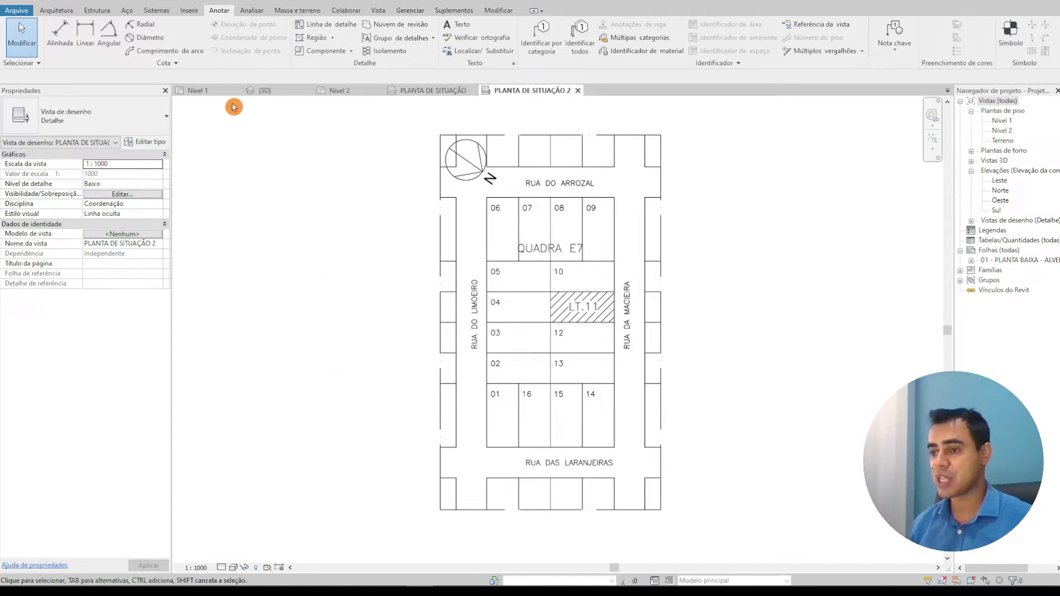
Step: Show the Nível 1 ground-floor plan with the Vista ribbon commands available
{"action": "left_click", "coordinate": [215, 90]}
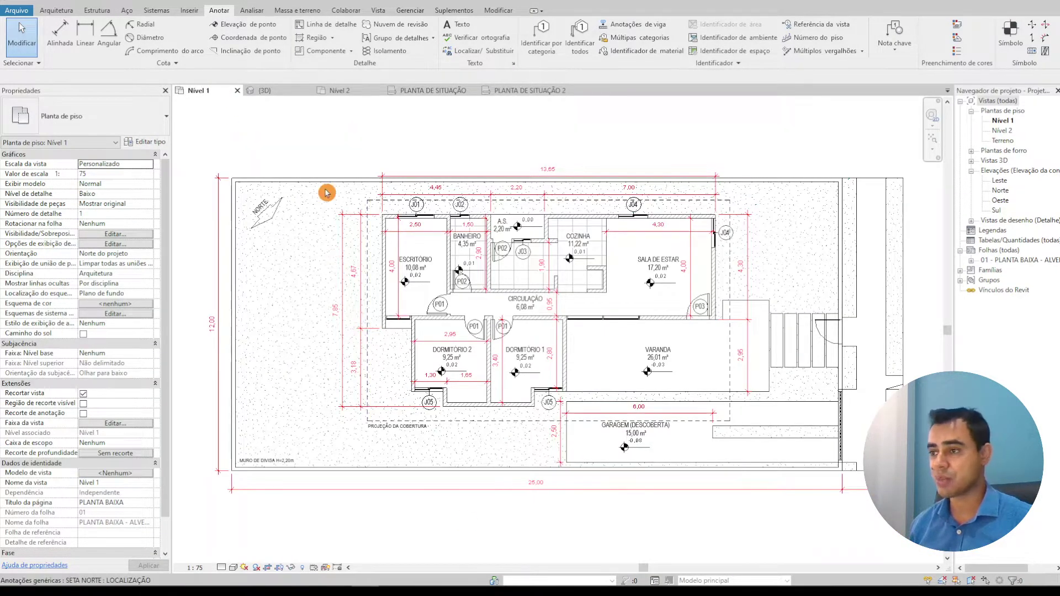
{"action": "left_click", "coordinate": [377, 11]}
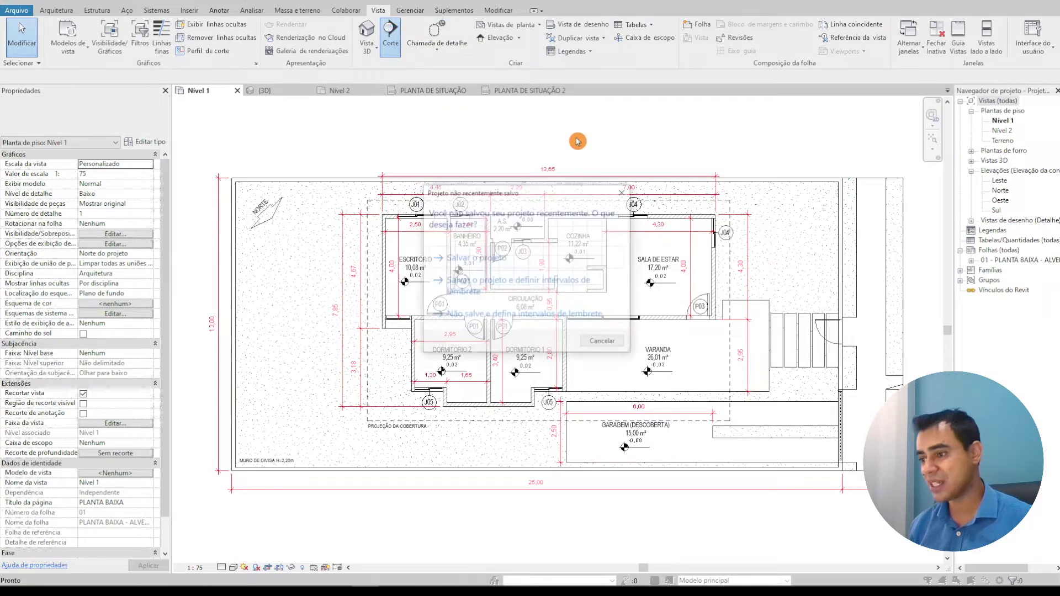
Step: Choose 'Salvar o projeto' at the save reminder and cancel the stray section command
{"action": "left_click", "coordinate": [490, 262]}
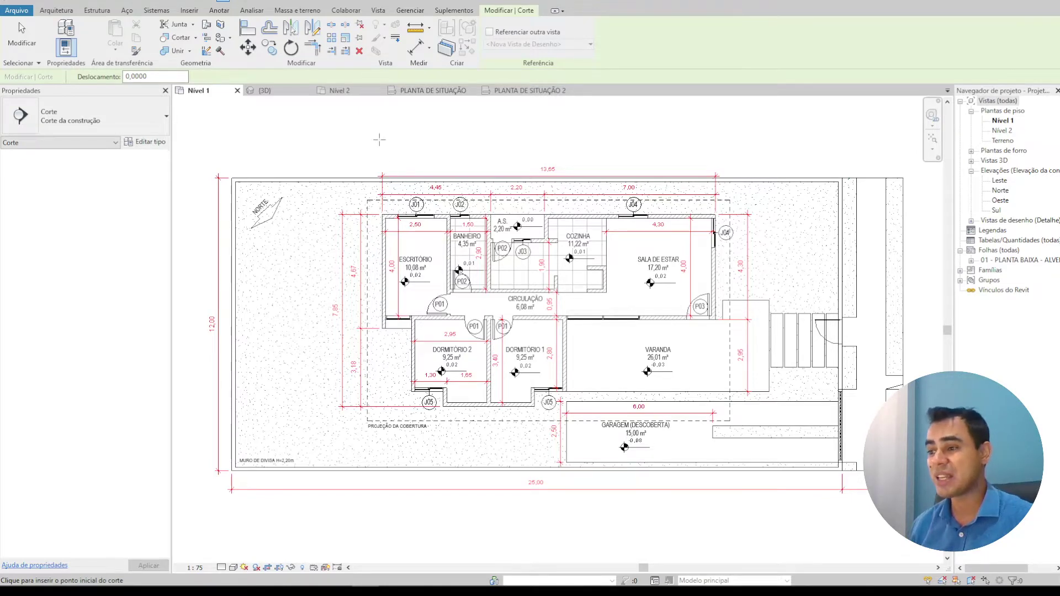
{"action": "key", "text": "Escape"}
{"action": "key", "text": "Escape"}
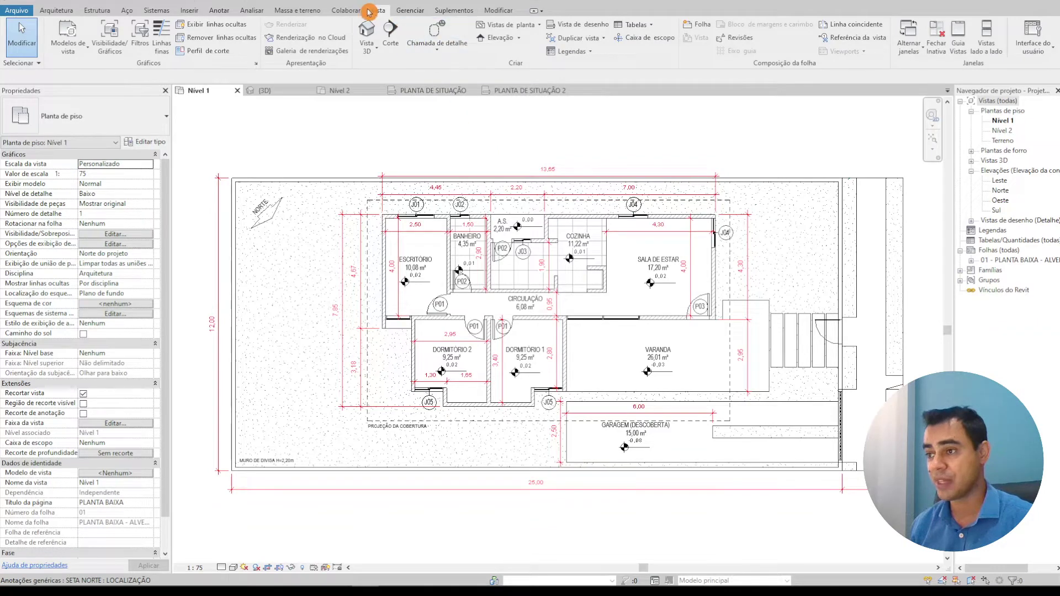
Step: Draw section Corte 1 horizontally across the house, from left of it to right of it
{"action": "left_click", "coordinate": [390, 37]}
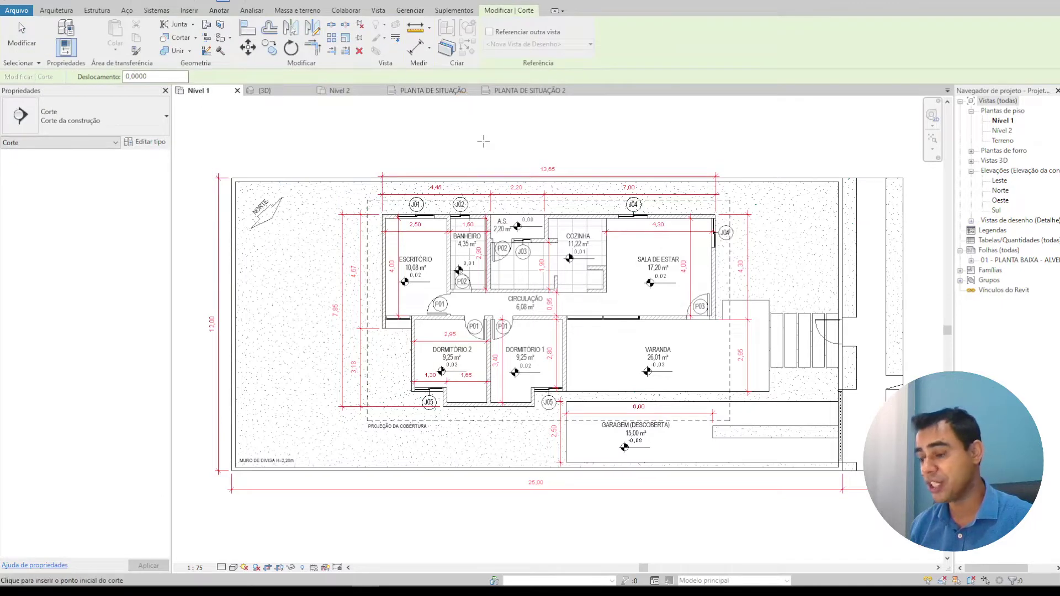
{"action": "scroll", "coordinate": [483, 142], "scroll_direction": "up", "scroll_amount": 1}
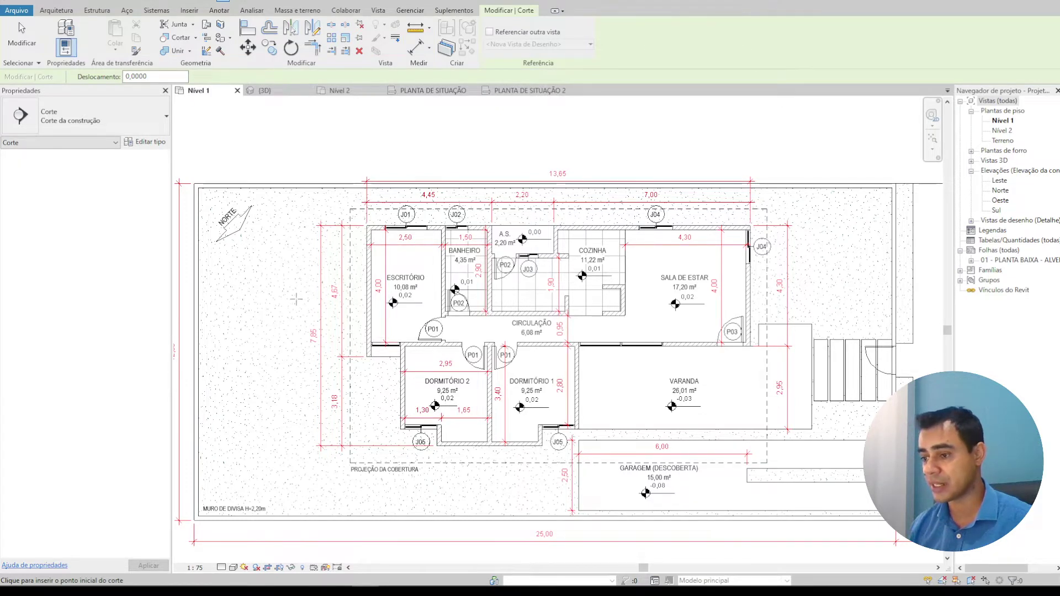
{"action": "left_click", "coordinate": [297, 298]}
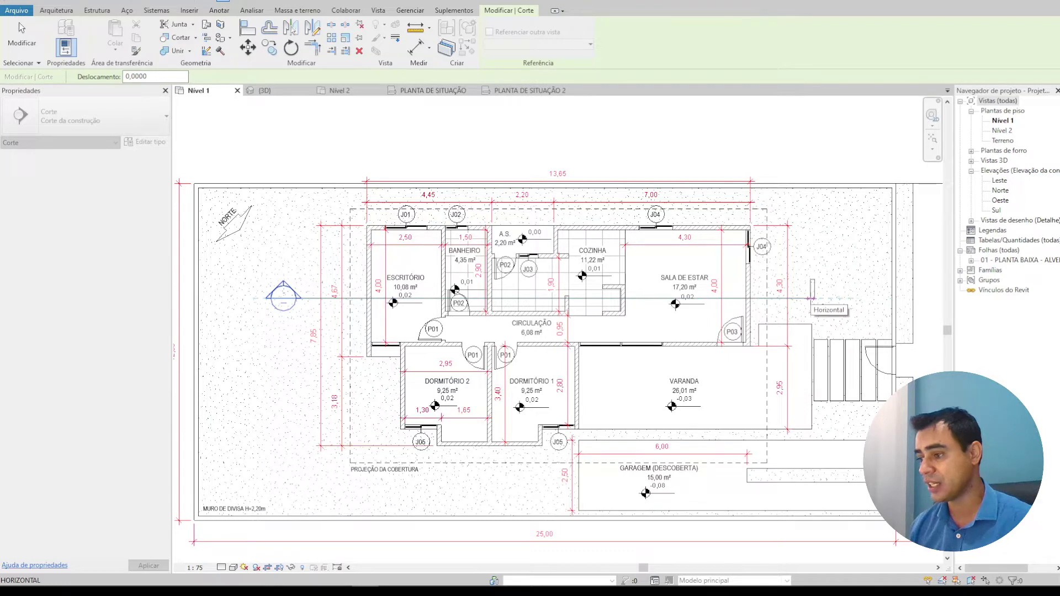
{"action": "left_click", "coordinate": [810, 298]}
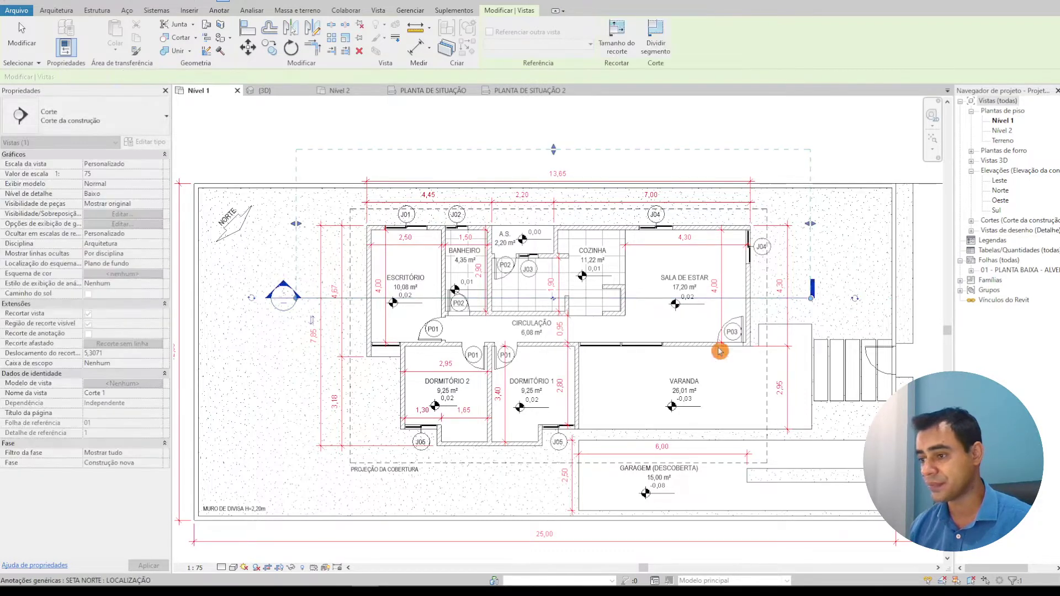
{"action": "key", "text": "Escape"}
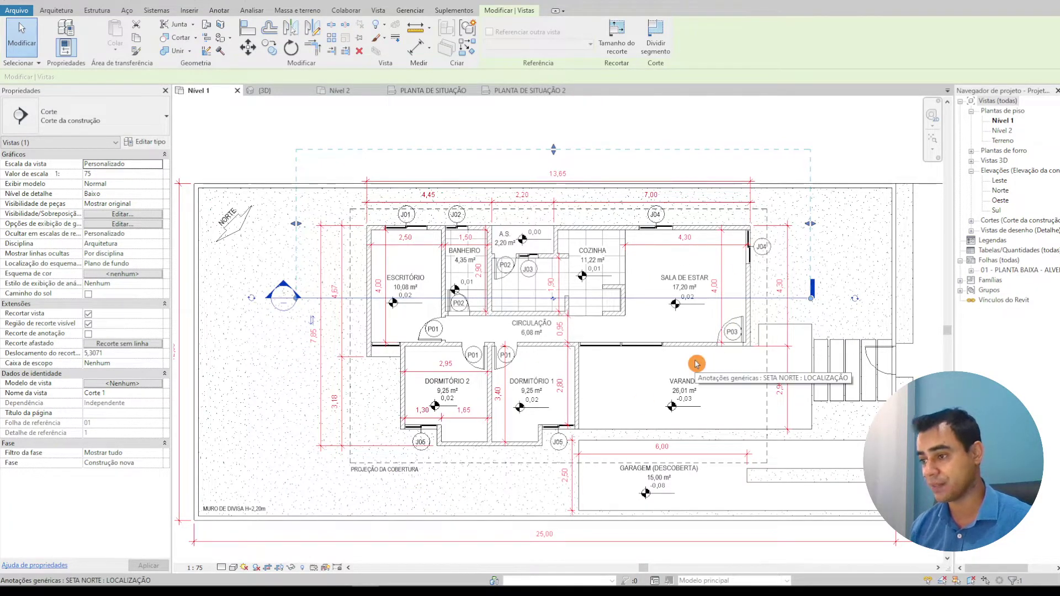
{"action": "key", "text": "Escape"}
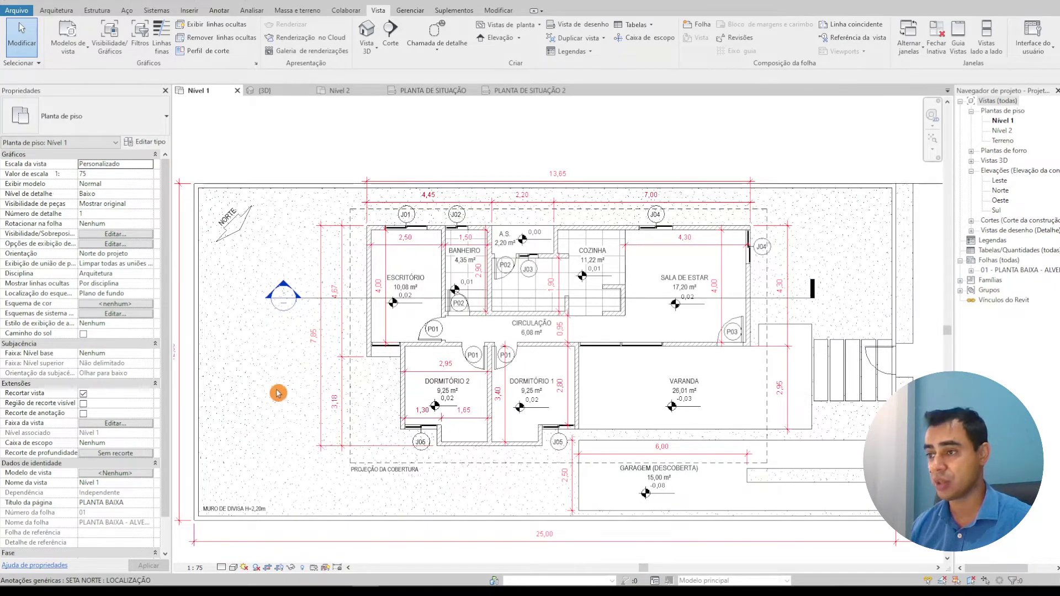
Step: Draw section Corte 2 vertically through the bedroom area, spanning the house top to bottom
{"action": "left_click", "coordinate": [391, 33]}
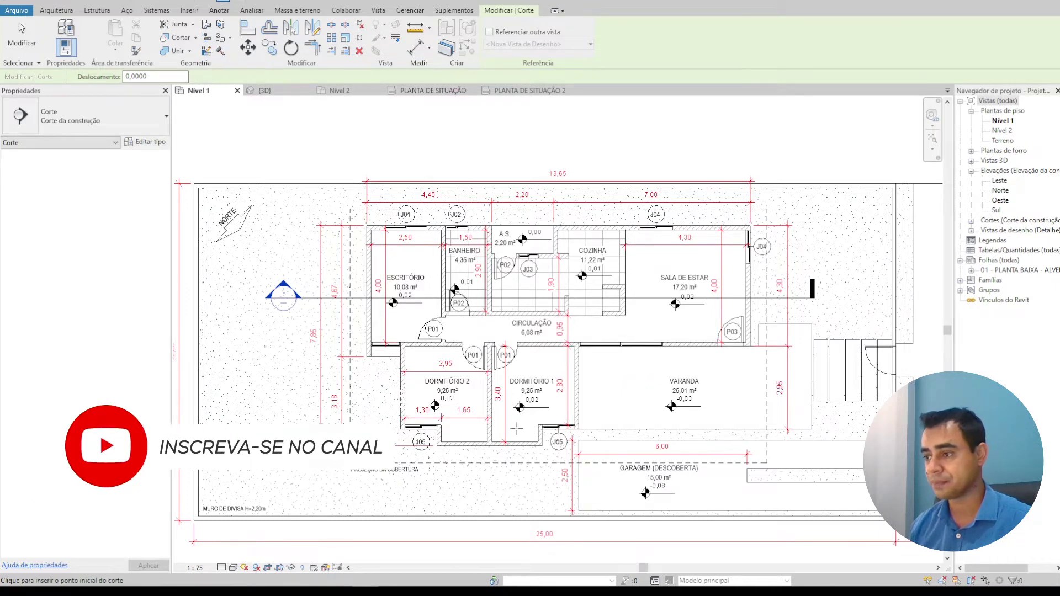
{"action": "left_click", "coordinate": [507, 505]}
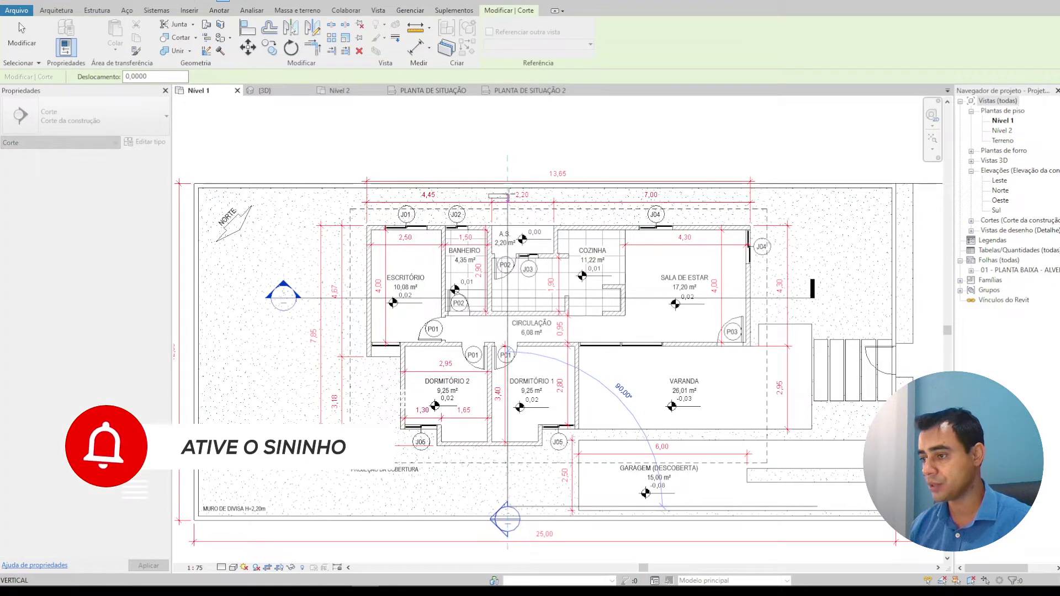
{"action": "left_click", "coordinate": [507, 168]}
{"action": "key", "text": "Escape"}
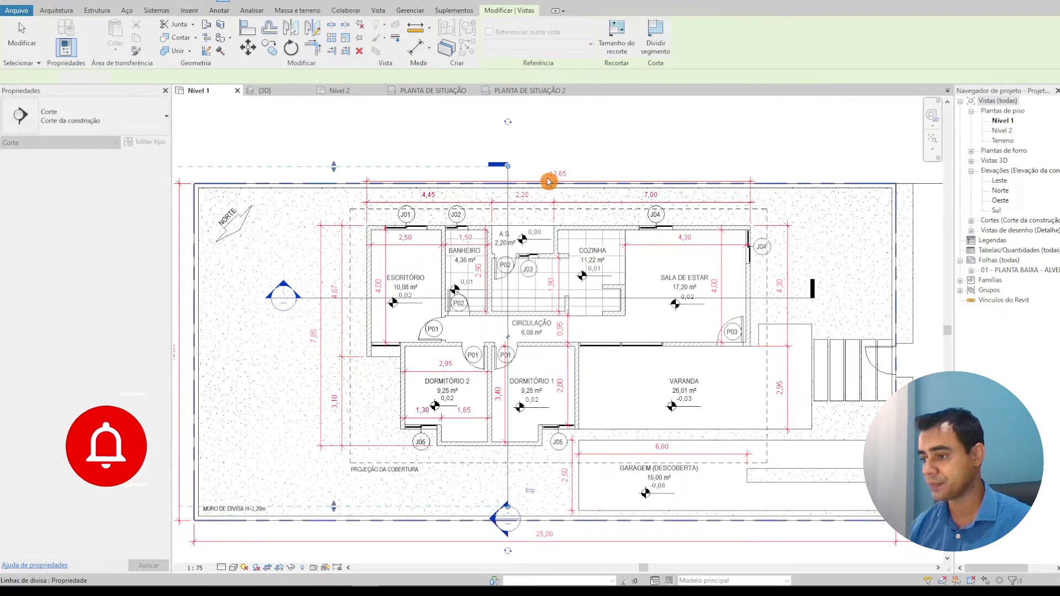
{"action": "scroll", "coordinate": [497, 279], "scroll_direction": "down", "scroll_amount": 2}
{"action": "scroll", "coordinate": [509, 395], "scroll_direction": "up", "scroll_amount": 2}
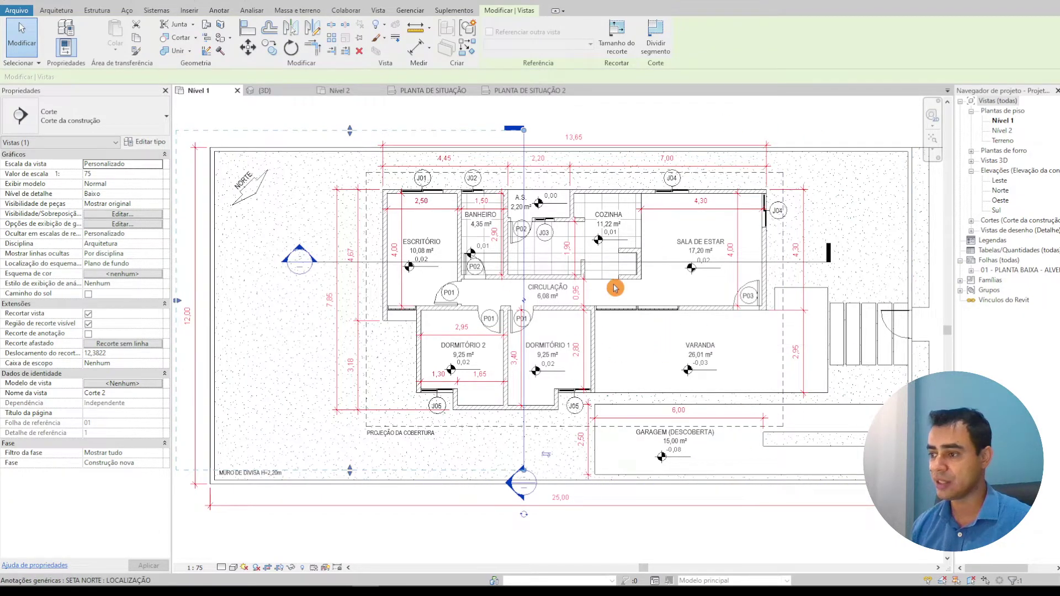
{"action": "key", "text": "Escape"}
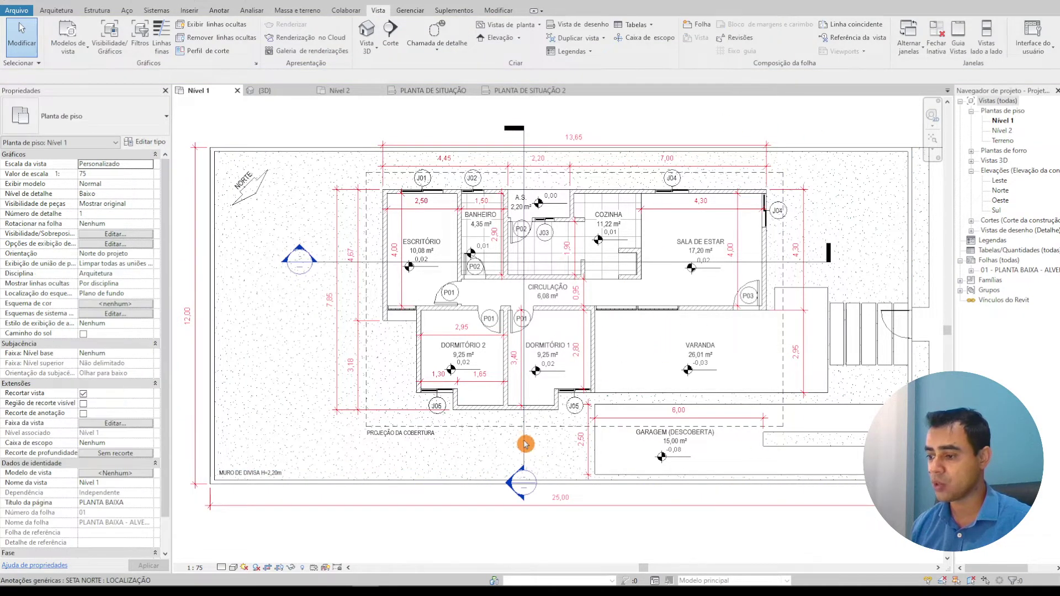
Step: Select the vertical Corte 2 section line, clearing the mistakenly picked north arrow
{"action": "left_click", "coordinate": [540, 459]}
{"action": "key", "text": "Escape"}
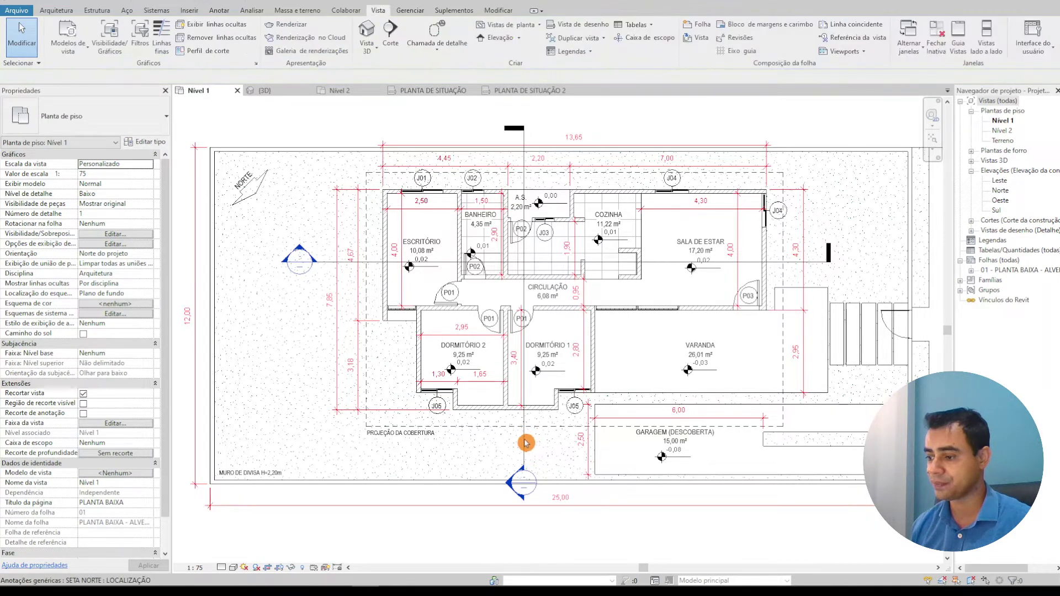
{"action": "left_click", "coordinate": [684, 521]}
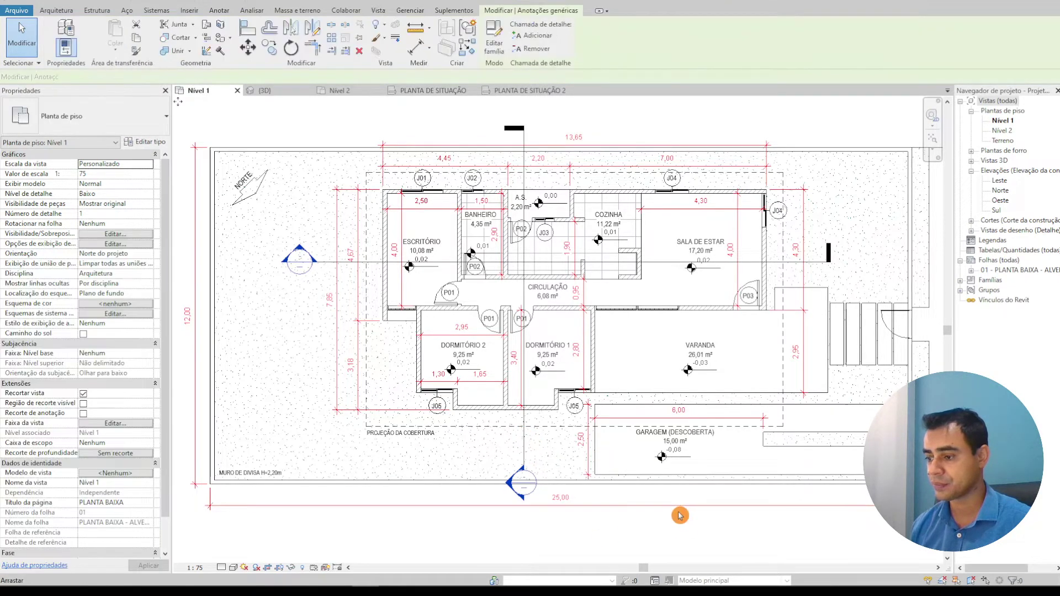
{"action": "left_click", "coordinate": [560, 445]}
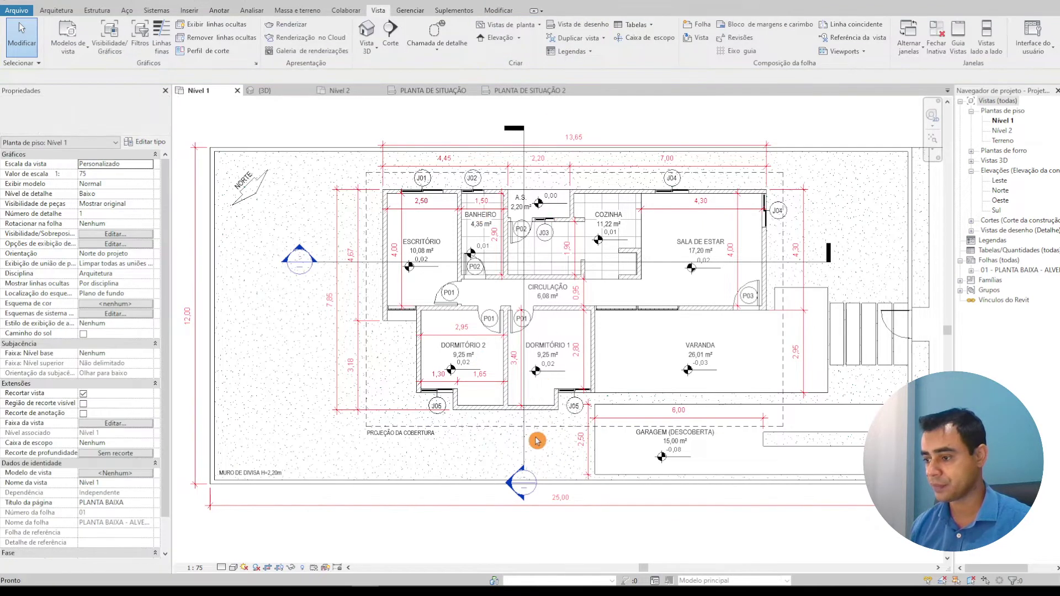
{"action": "left_click", "coordinate": [549, 474]}
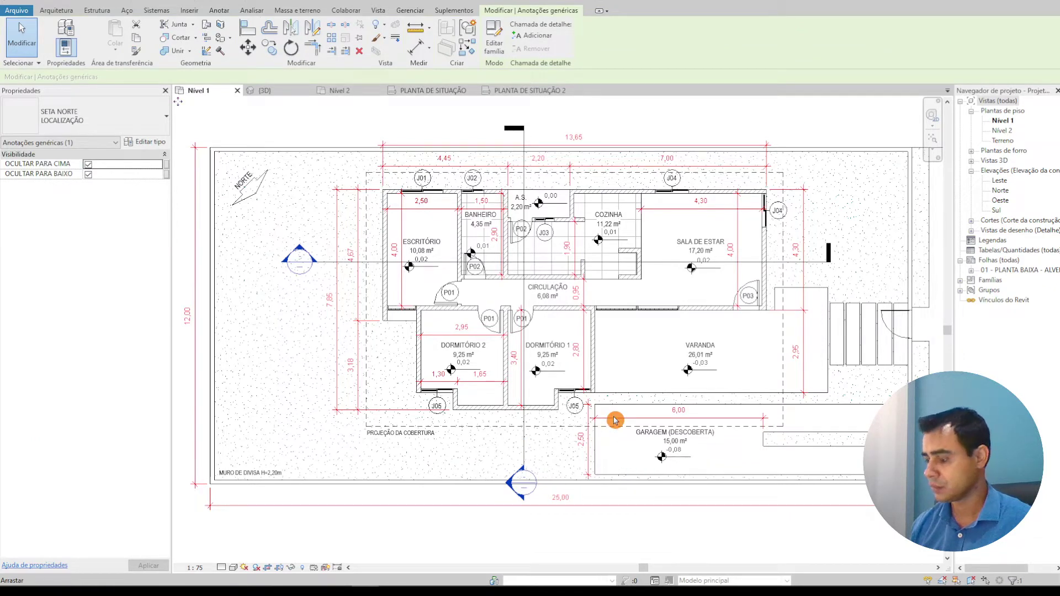
{"action": "key", "text": "Escape"}
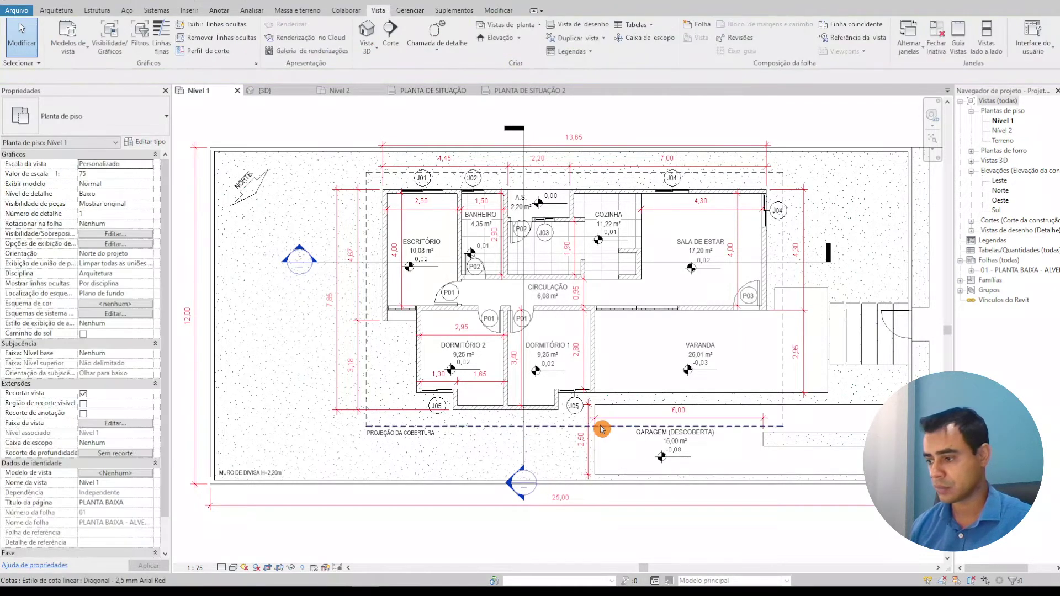
{"action": "left_click", "coordinate": [650, 510]}
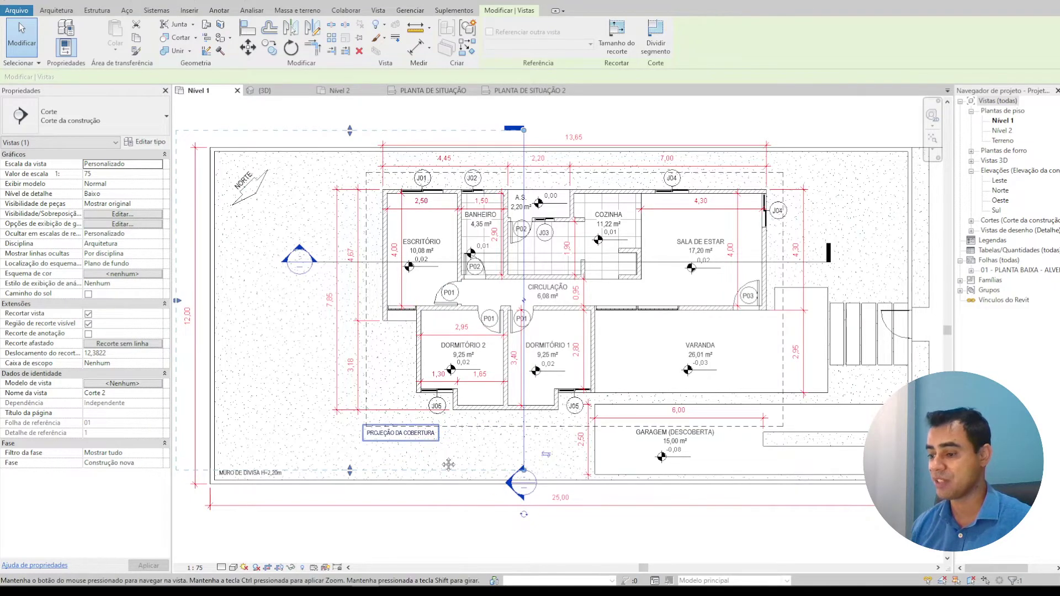
Step: Flip Corte 2 so its head and crop region face right, then select Corte 1
{"action": "middle_click_drag", "start_coordinate": [448, 464], "coordinate": [462, 479]}
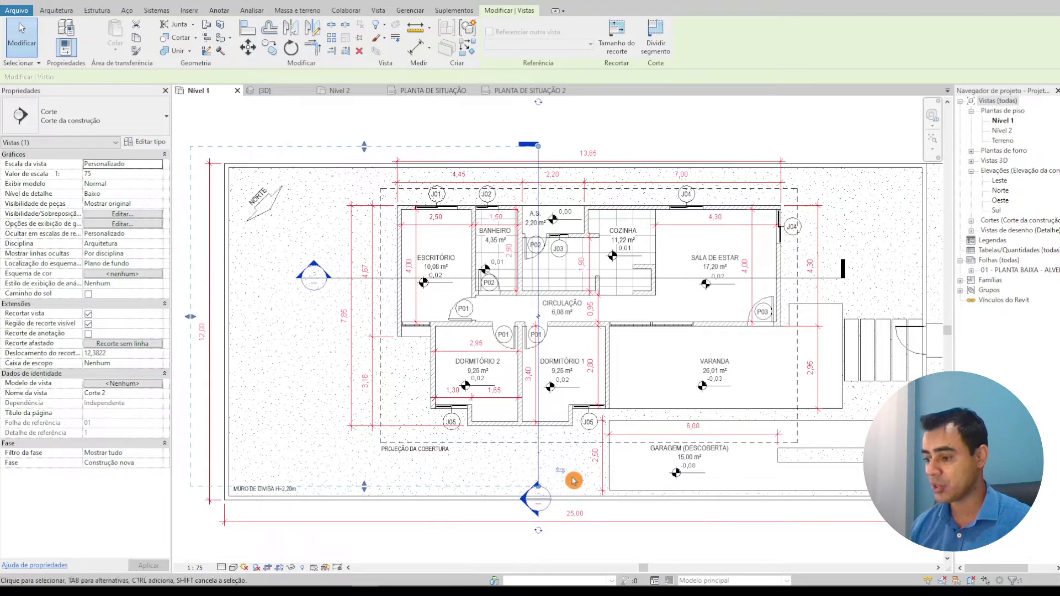
{"action": "scroll", "coordinate": [573, 480], "scroll_direction": "up", "scroll_amount": 3}
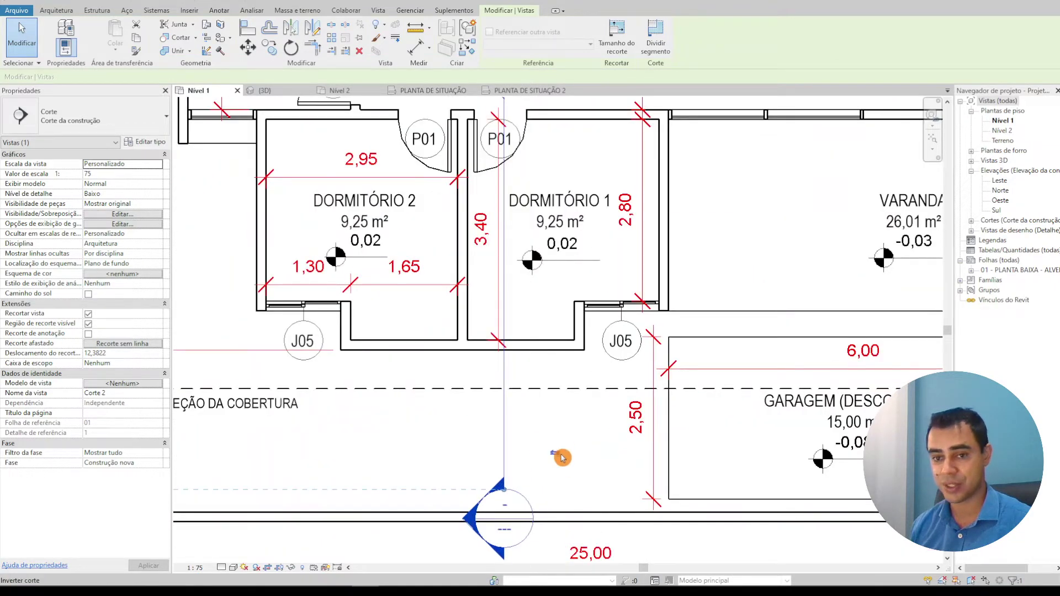
{"action": "left_click", "coordinate": [556, 458]}
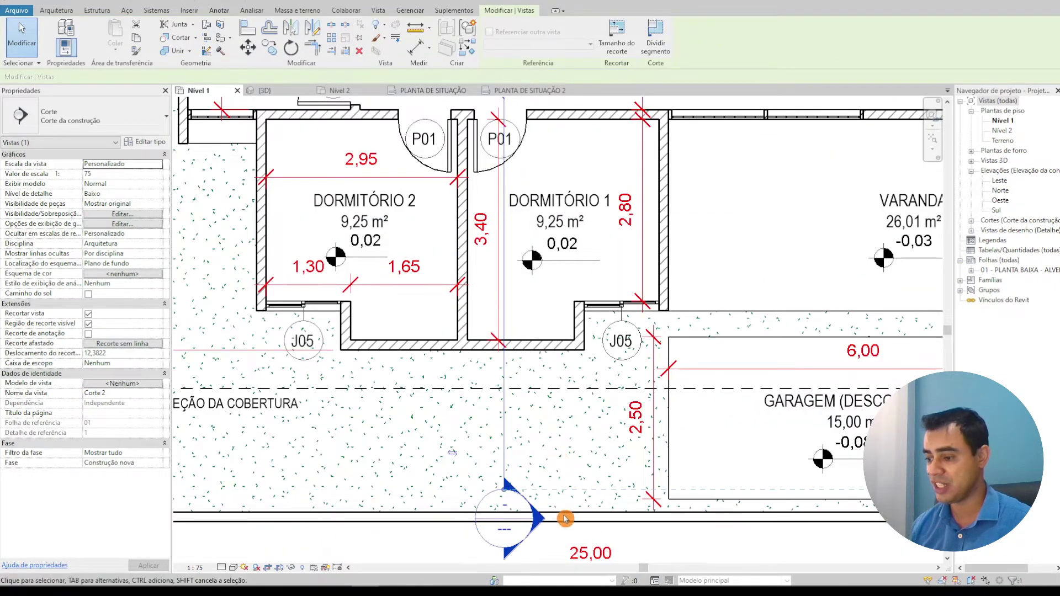
{"action": "scroll", "coordinate": [545, 451], "scroll_direction": "down", "scroll_amount": 3}
{"action": "middle_click_drag", "start_coordinate": [552, 444], "coordinate": [535, 451]}
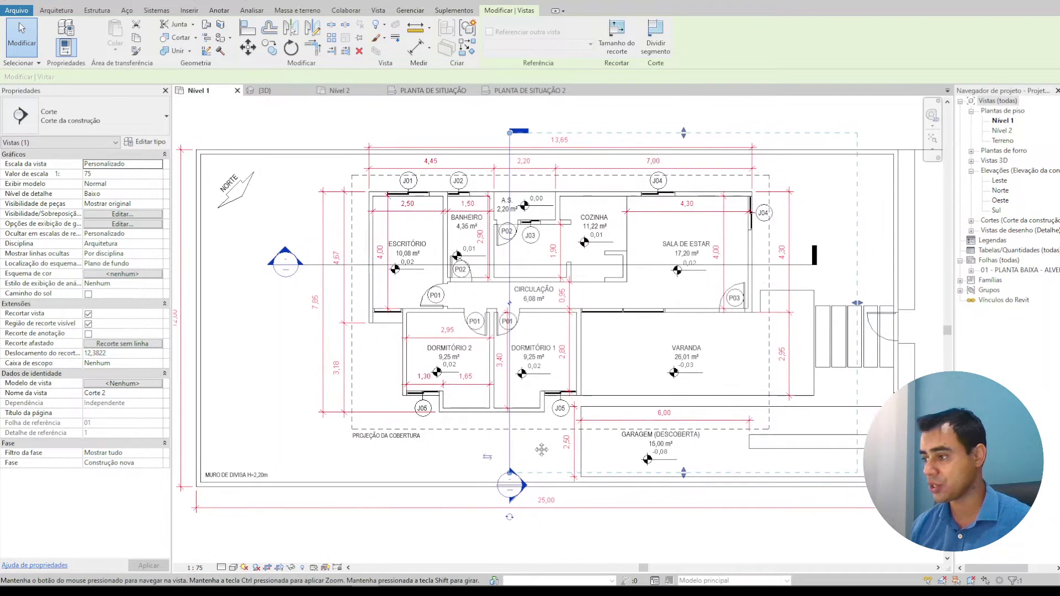
{"action": "left_click", "coordinate": [487, 458]}
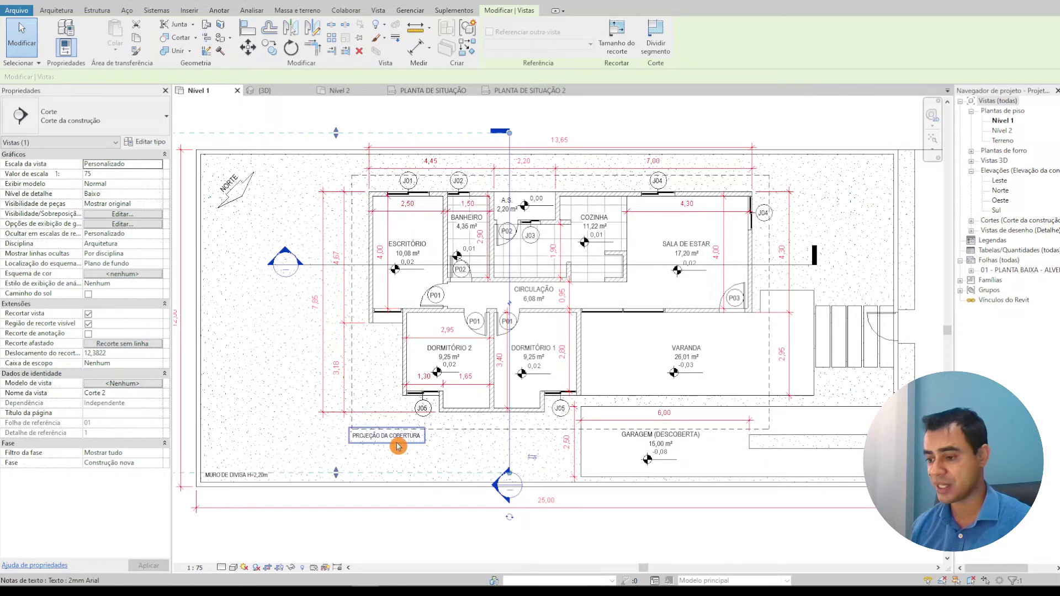
{"action": "left_click", "coordinate": [537, 457]}
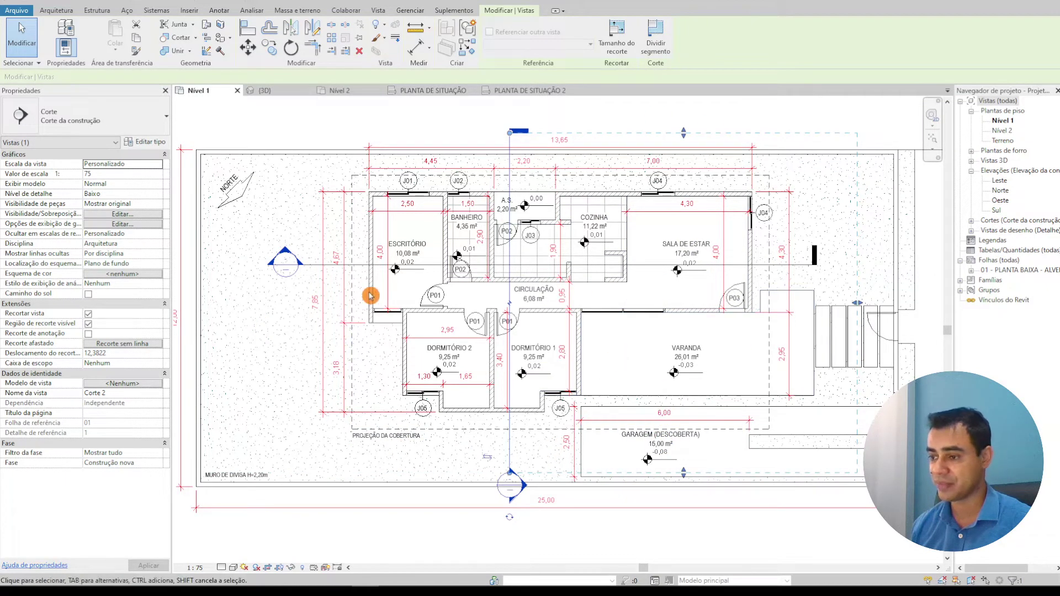
{"action": "left_click", "coordinate": [364, 265]}
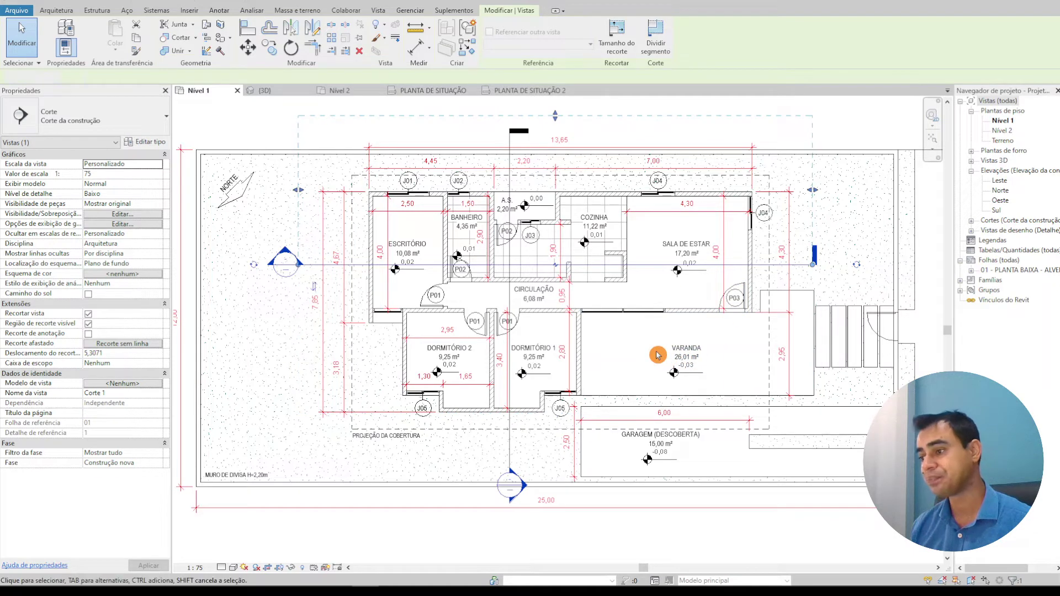
Step: Select Corte 1 and drag its far clip boundary down into the house
{"action": "left_click", "coordinate": [636, 324]}
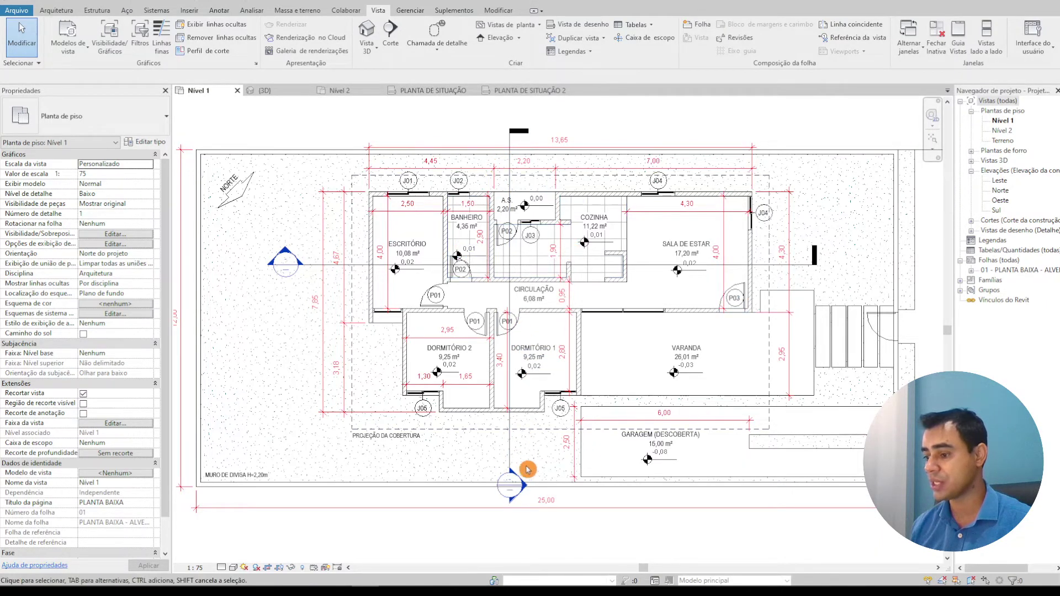
{"action": "scroll", "coordinate": [527, 469], "scroll_direction": "down", "scroll_amount": 3}
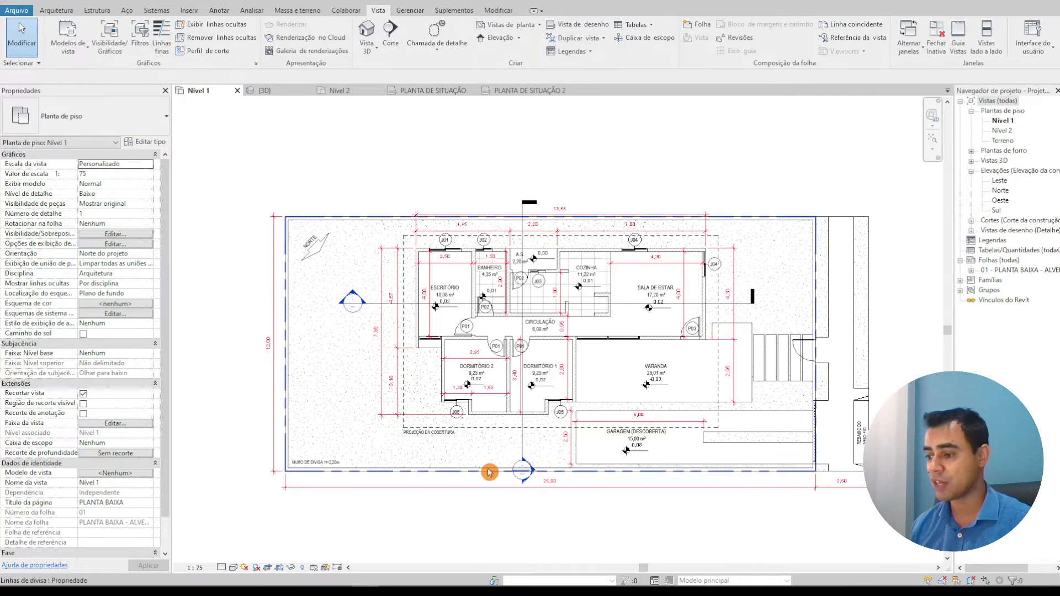
{"action": "scroll", "coordinate": [518, 440], "scroll_direction": "up", "scroll_amount": 2}
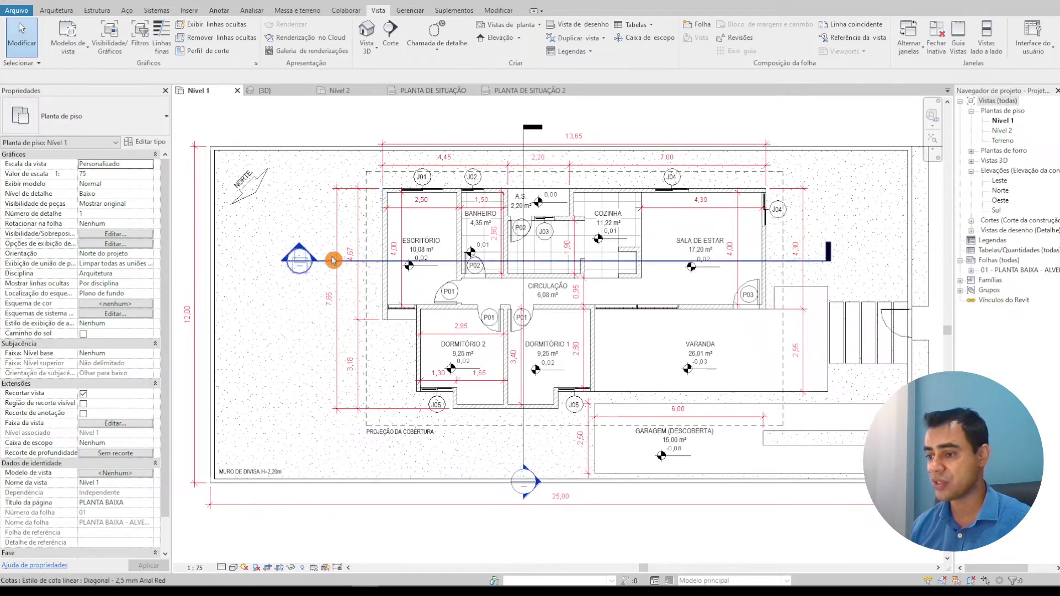
{"action": "left_click", "coordinate": [282, 382]}
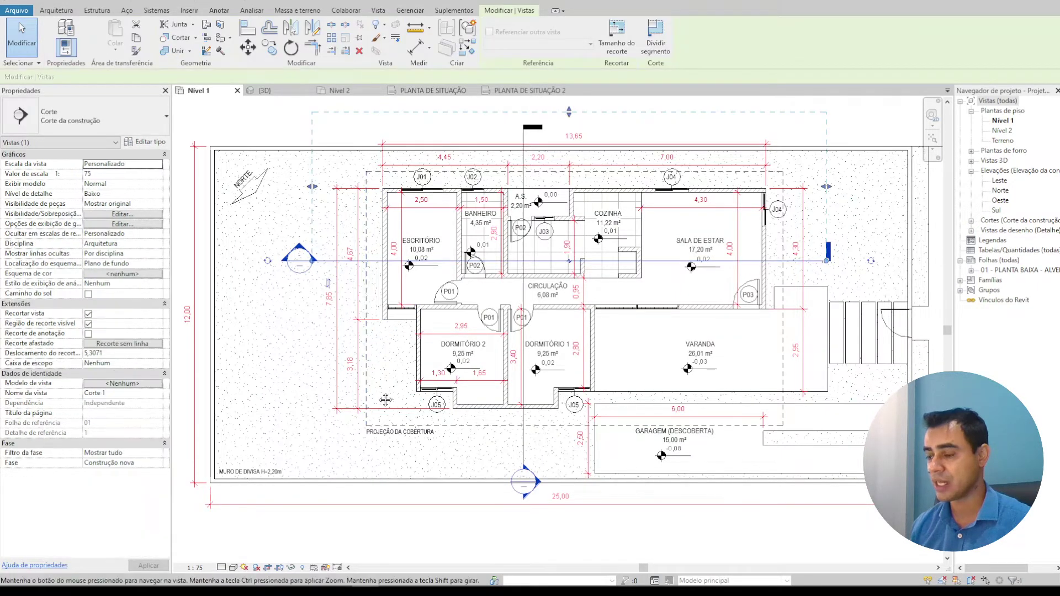
{"action": "middle_click_drag", "start_coordinate": [382, 335], "coordinate": [376, 392]}
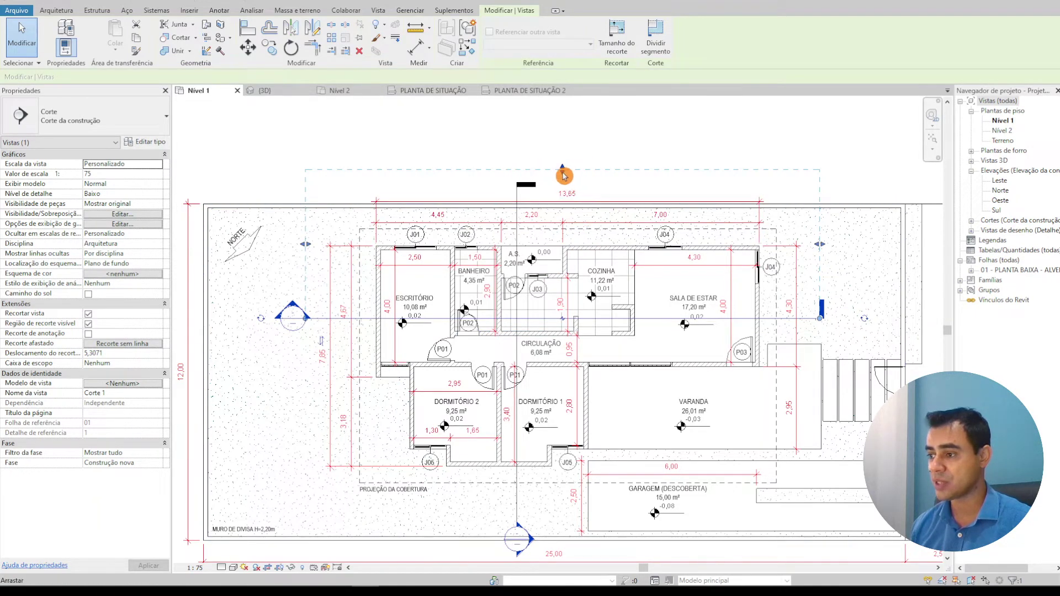
{"action": "left_click_drag", "start_coordinate": [564, 175], "coordinate": [565, 214]}
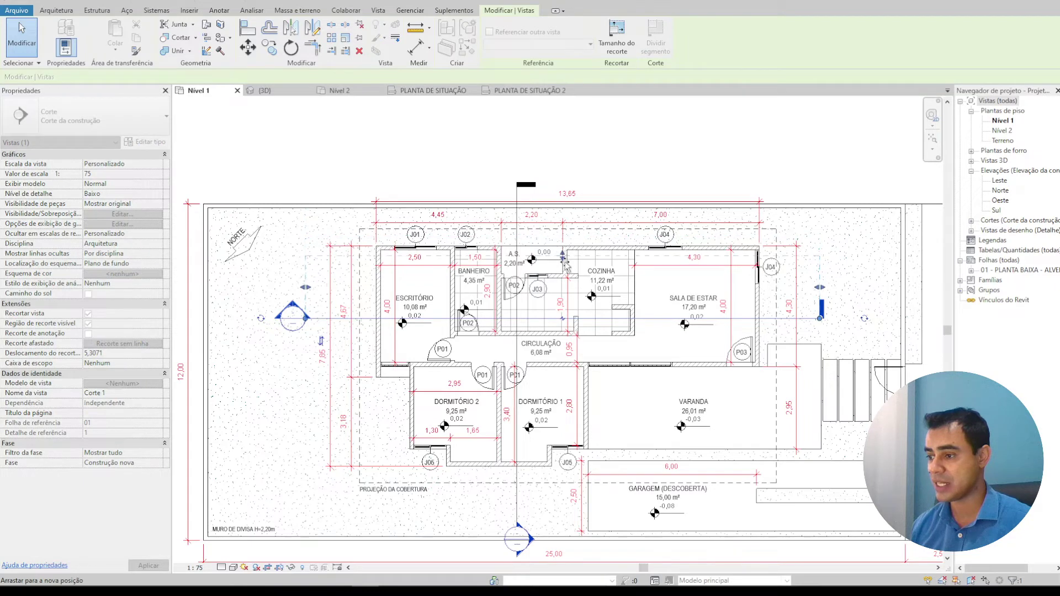
{"action": "left_click_drag", "start_coordinate": [566, 265], "coordinate": [568, 300]}
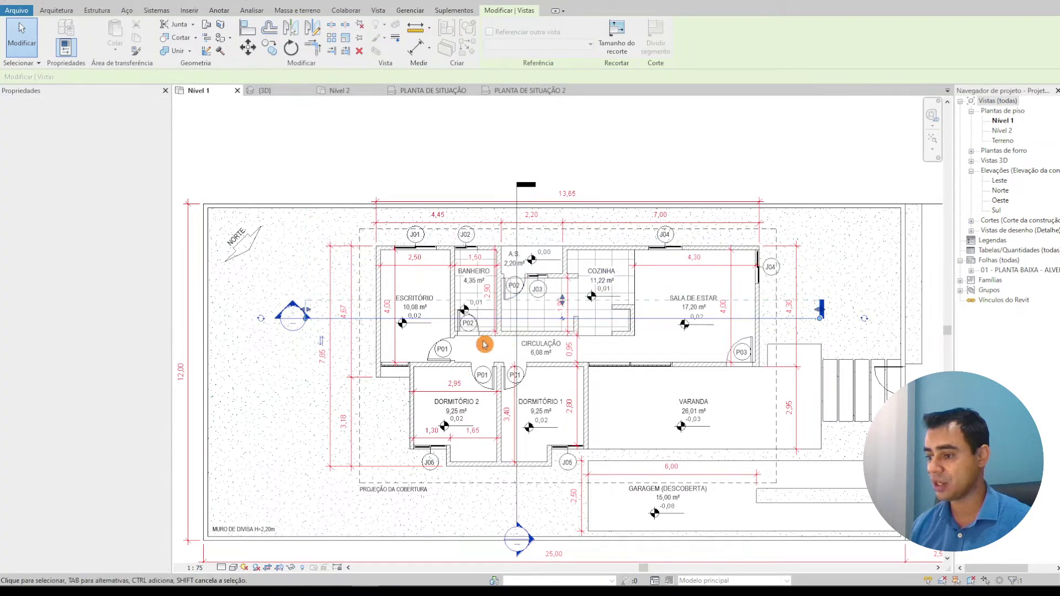
Step: Pull Corte 1's far clip boundary back up just past the north wall, offset 3,6505
{"action": "scroll", "coordinate": [559, 326], "scroll_direction": "up", "scroll_amount": 3}
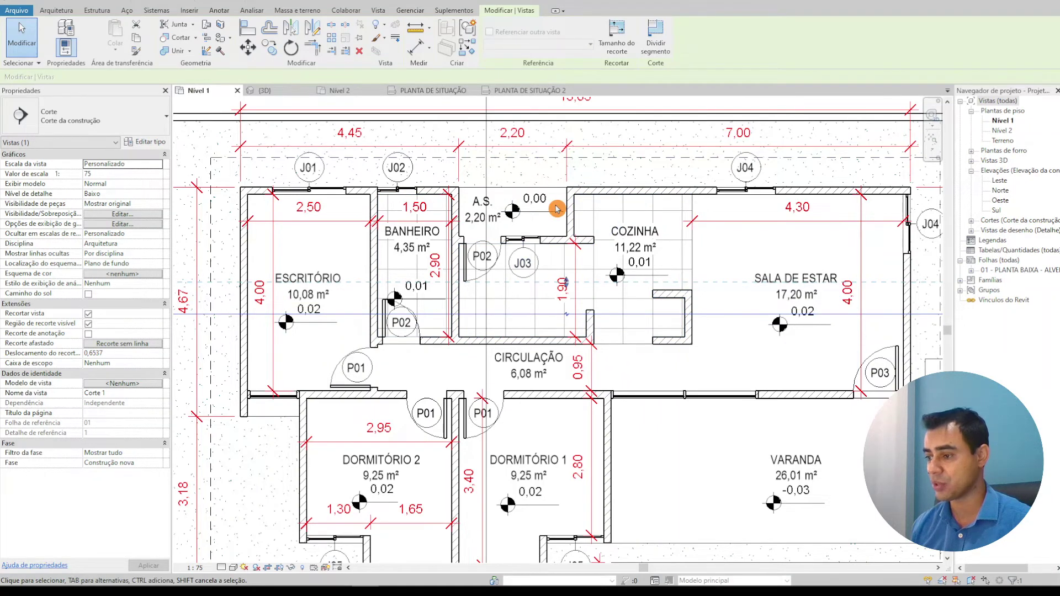
{"action": "scroll", "coordinate": [557, 209], "scroll_direction": "down", "scroll_amount": 2}
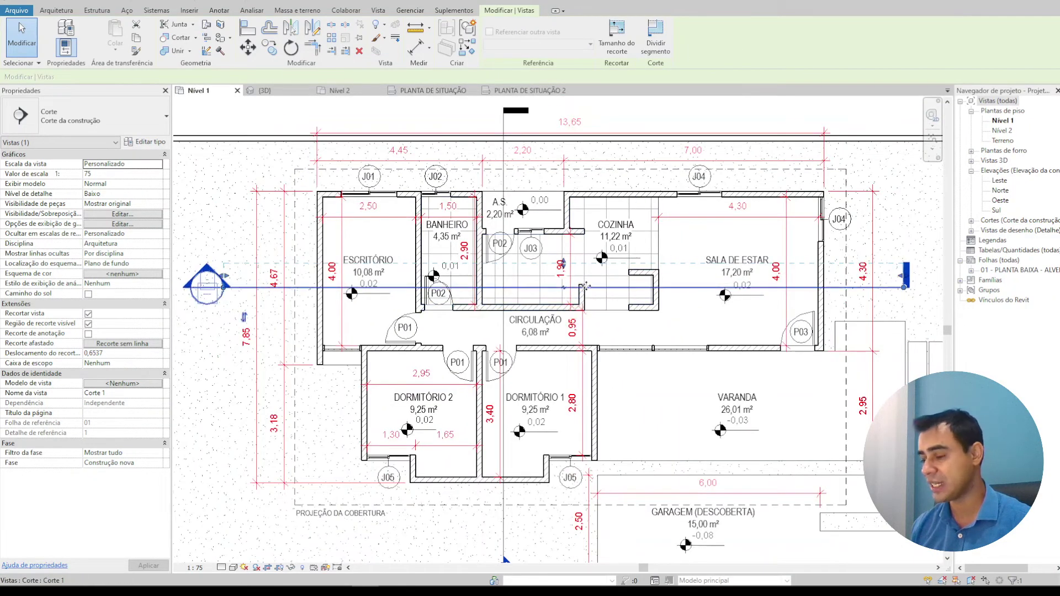
{"action": "left_click", "coordinate": [565, 281]}
{"action": "left_click_drag", "start_coordinate": [564, 267], "coordinate": [566, 219]}
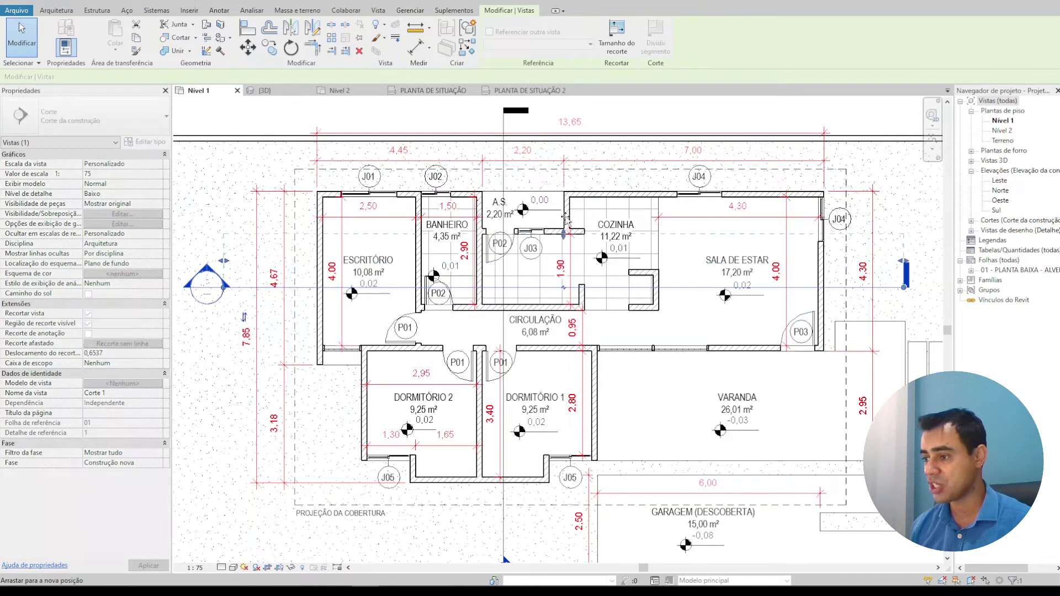
{"action": "left_click_drag", "start_coordinate": [569, 161], "coordinate": [570, 152]}
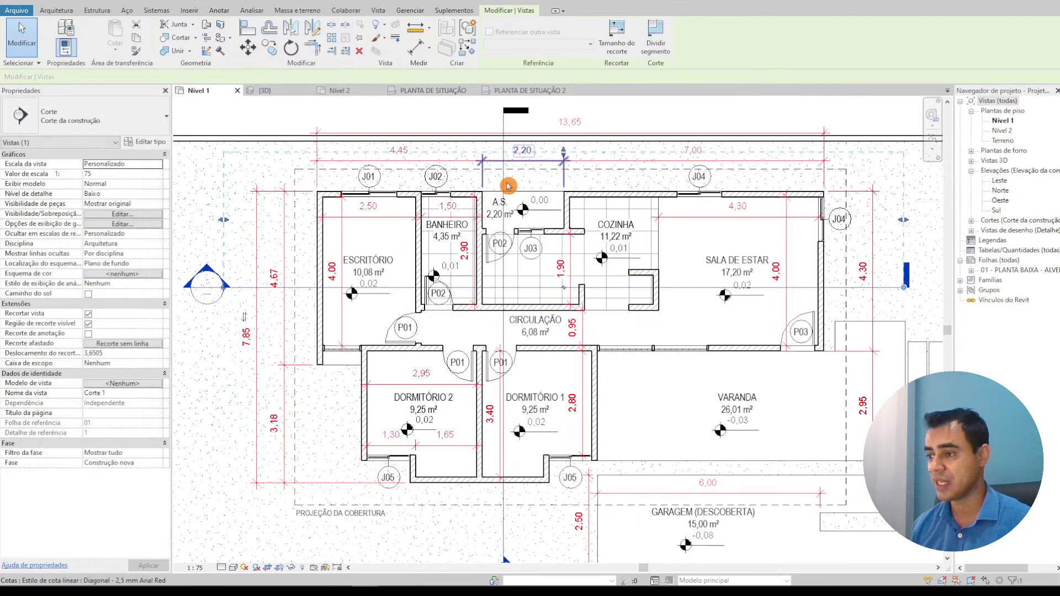
{"action": "scroll", "coordinate": [485, 161], "scroll_direction": "down", "scroll_amount": 2}
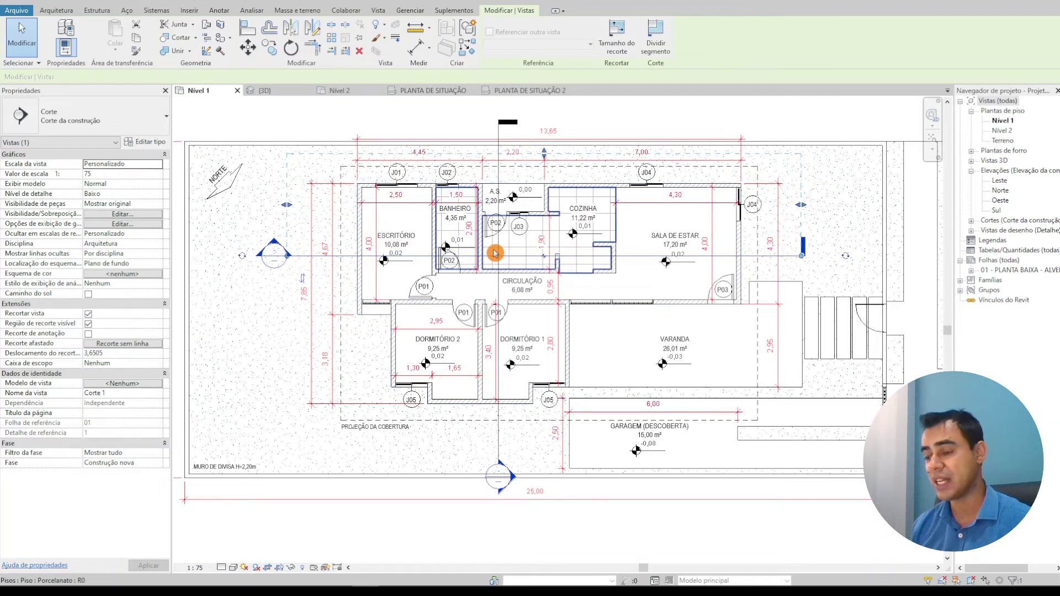
Step: Drag Corte 2's southern end grip up so the section stops just below the bedrooms
{"action": "left_click", "coordinate": [502, 439]}
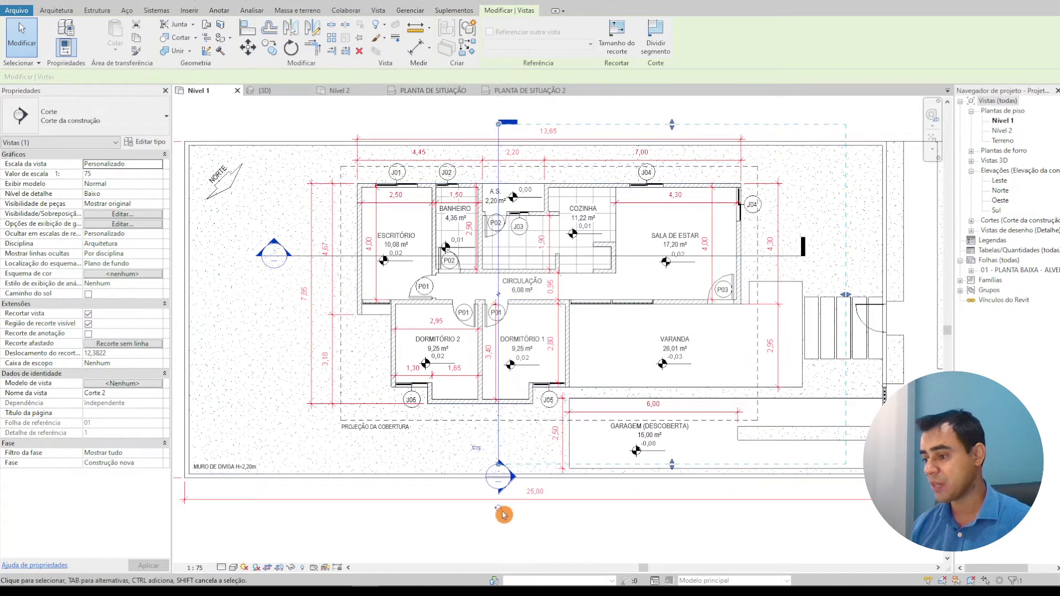
{"action": "scroll", "coordinate": [513, 460], "scroll_direction": "up", "scroll_amount": 3}
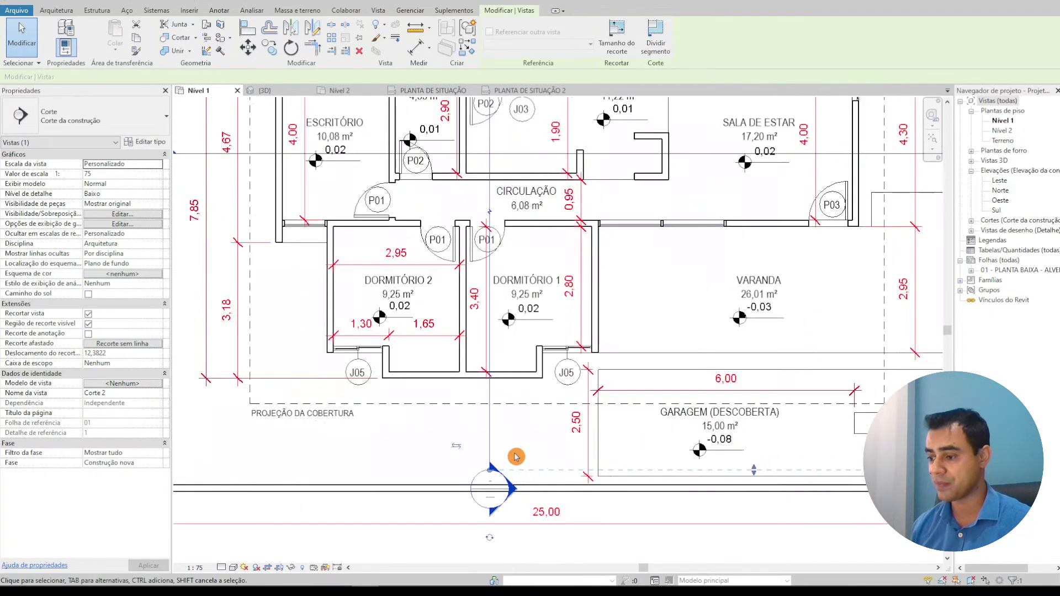
{"action": "scroll", "coordinate": [508, 464], "scroll_direction": "down", "scroll_amount": 2}
{"action": "left_click", "coordinate": [467, 473]}
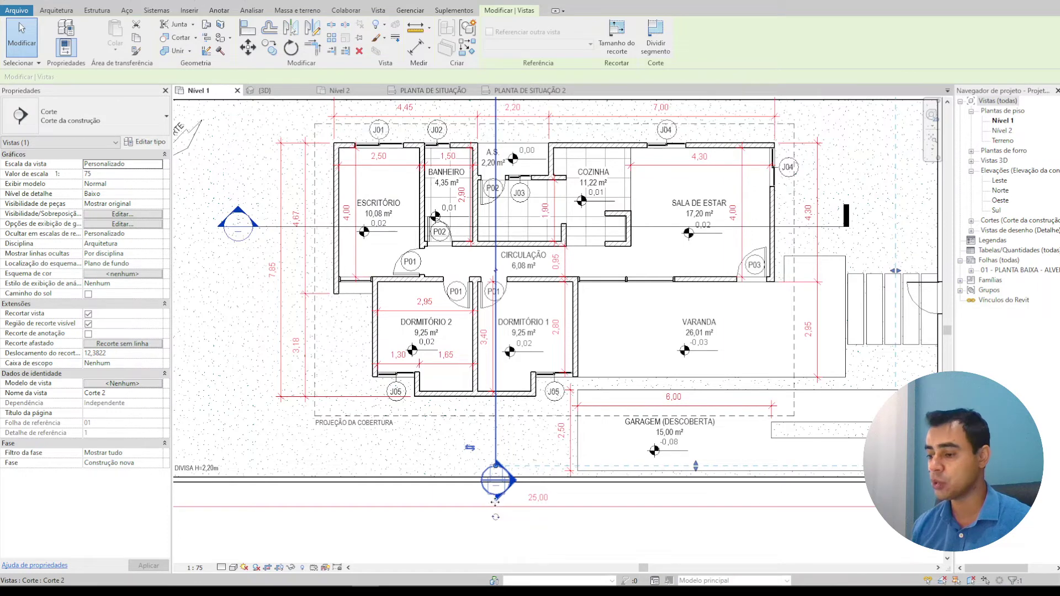
{"action": "scroll", "coordinate": [514, 484], "scroll_direction": "up", "scroll_amount": 2}
{"action": "scroll", "coordinate": [513, 484], "scroll_direction": "up", "scroll_amount": 1}
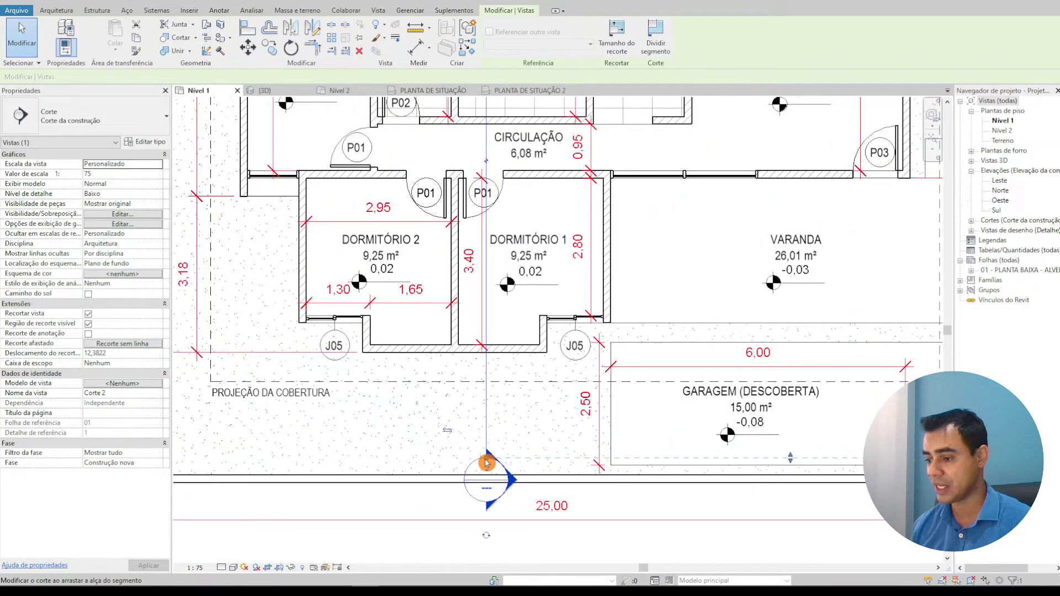
{"action": "left_click_drag", "start_coordinate": [488, 445], "coordinate": [488, 393]}
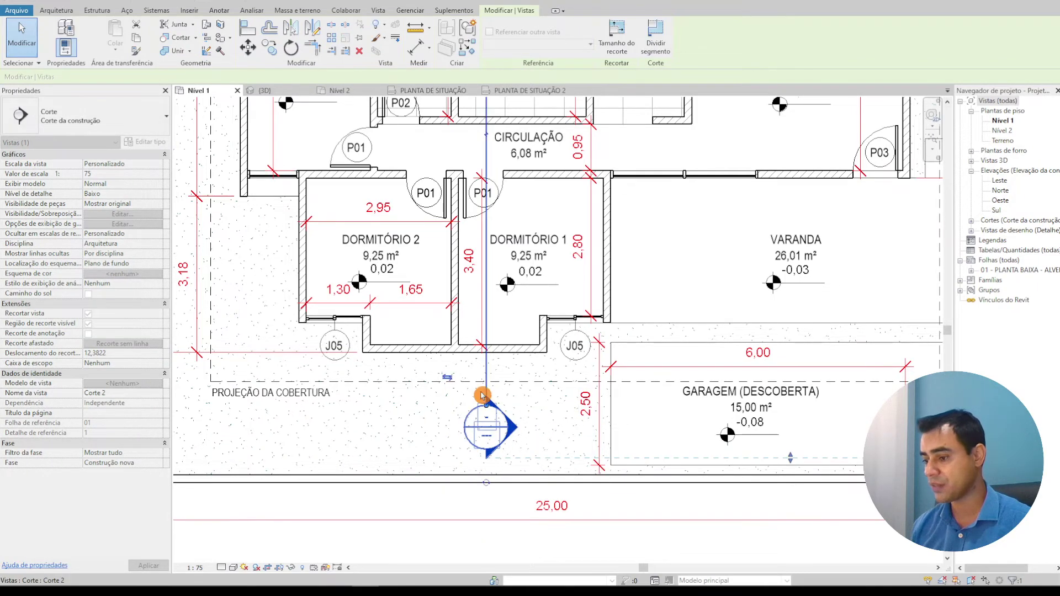
{"action": "scroll", "coordinate": [508, 412], "scroll_direction": "down", "scroll_amount": 2}
{"action": "middle_click_drag", "start_coordinate": [526, 291], "coordinate": [503, 343]}
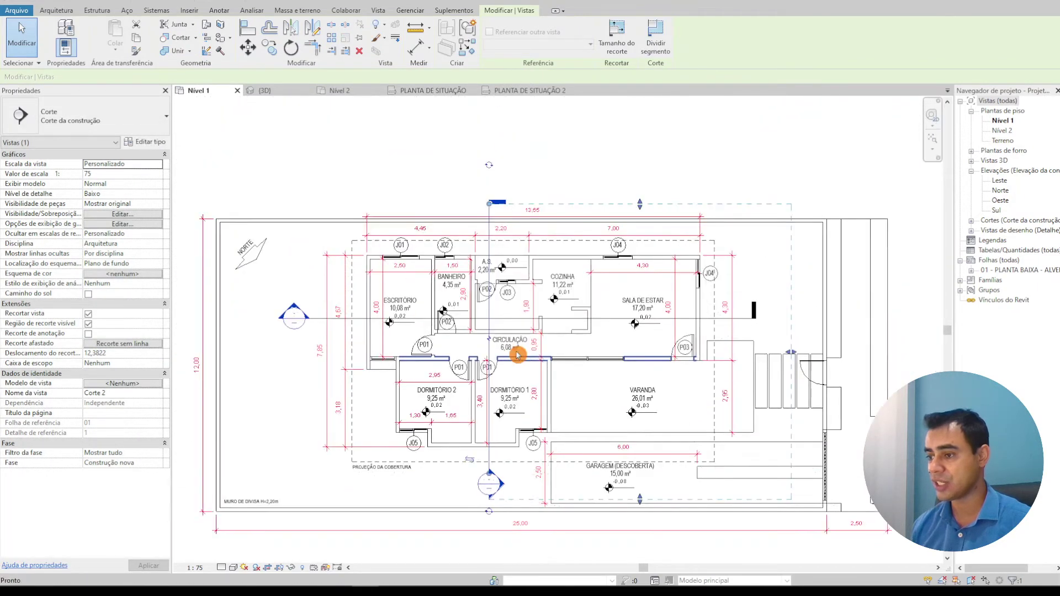
Step: Deselect Corte 2 and expand Cortes in the Project Browser to list Corte 1 and Corte 2
{"action": "key", "text": "Escape"}
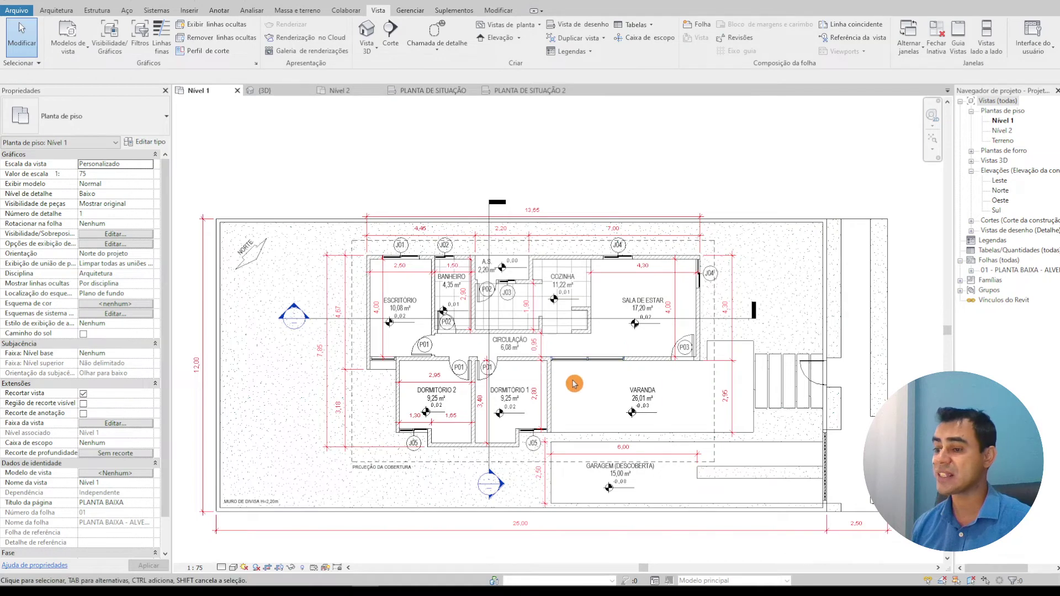
{"action": "scroll", "coordinate": [570, 378], "scroll_direction": "up", "scroll_amount": 2}
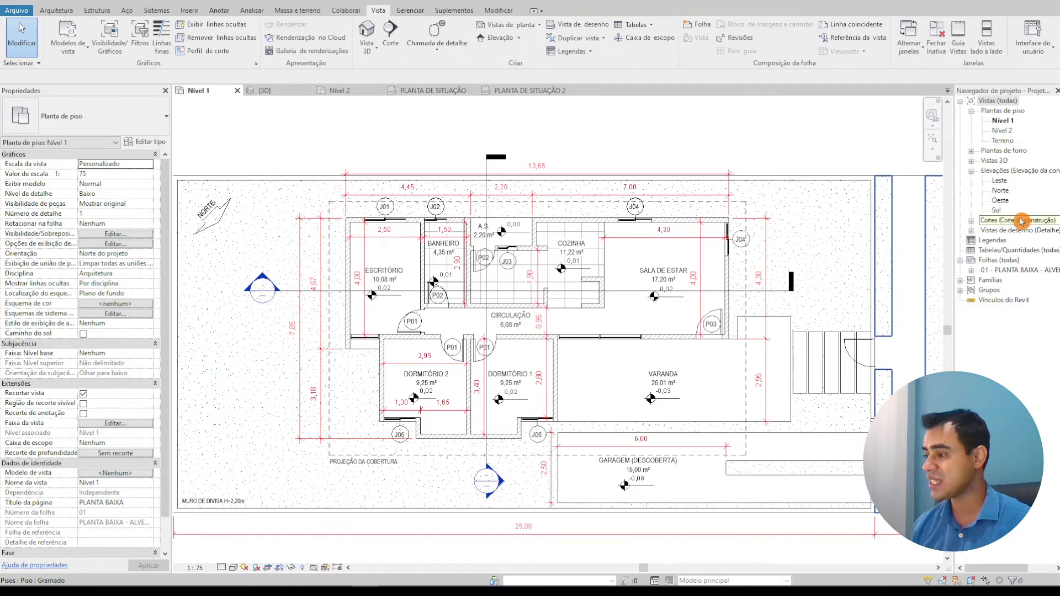
{"action": "left_click", "coordinate": [972, 221]}
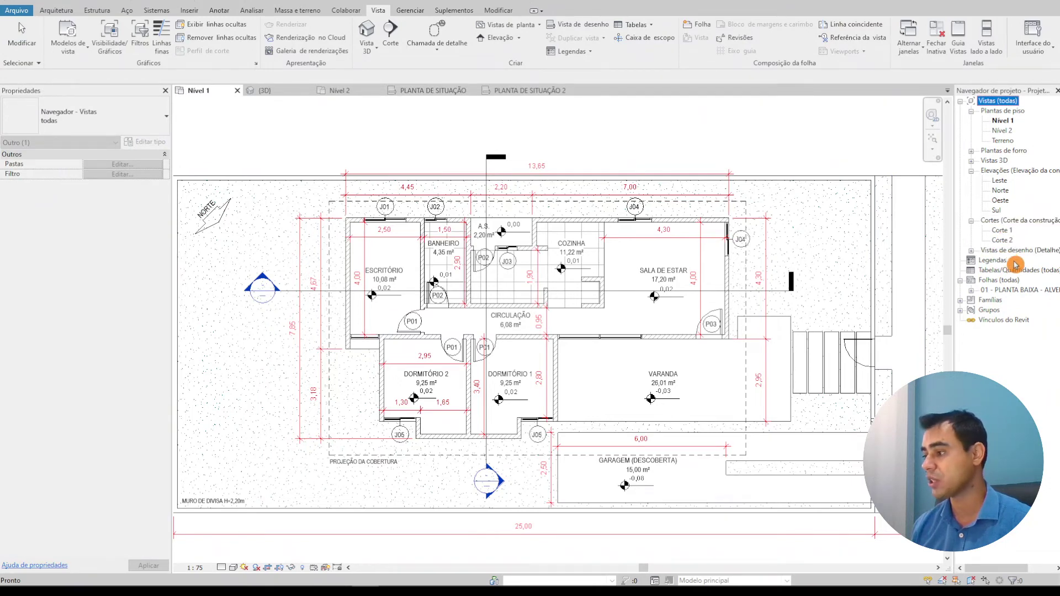
{"action": "left_click", "coordinate": [267, 161]}
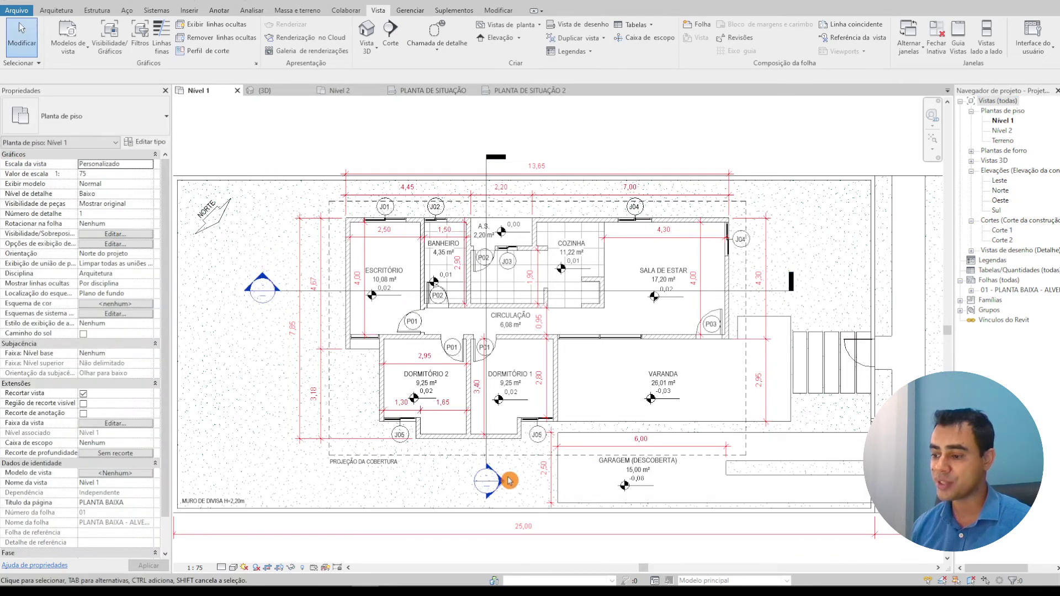
Step: Double-click the Corte 1 section head to open its section view, showing Nível 2 at 4,00
{"action": "double_click", "coordinate": [262, 280]}
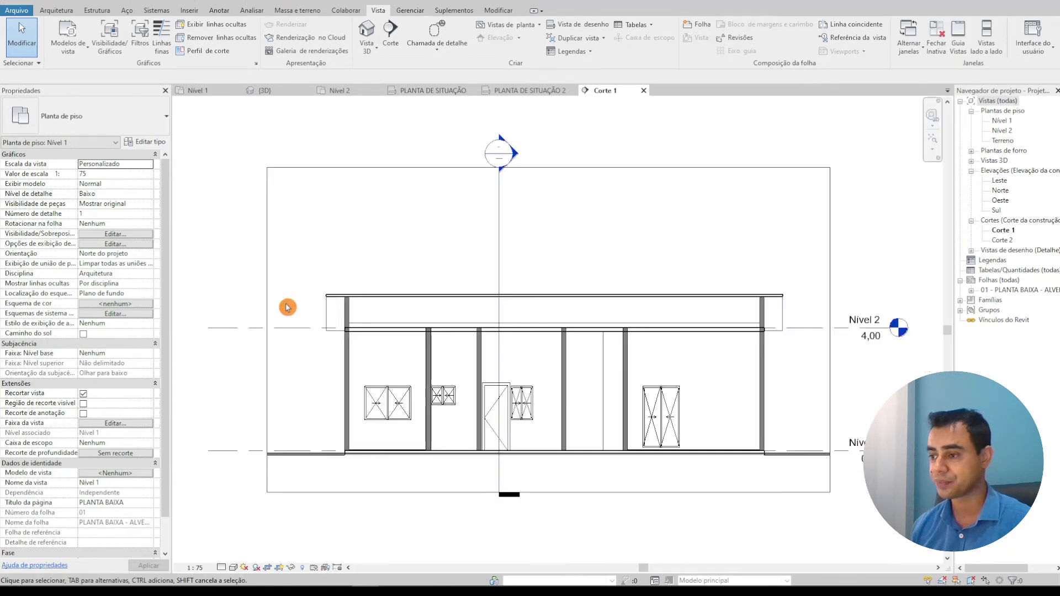